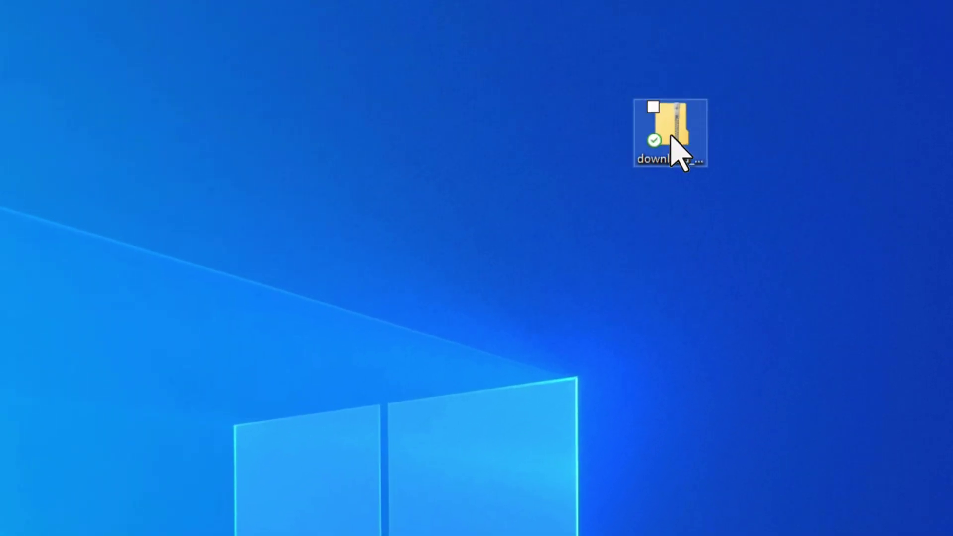
# Create a new folder named 'agreements' in Documents and open it
pyautogui.click(725, 62)
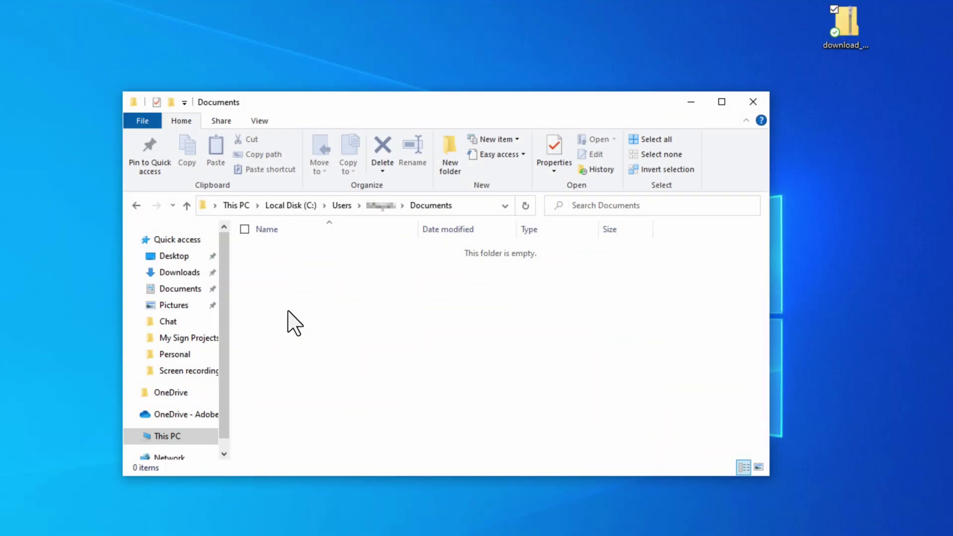
pyautogui.rightClick(288, 312)
pyautogui.moveTo(278, 489)
pyautogui.click(331, 318)
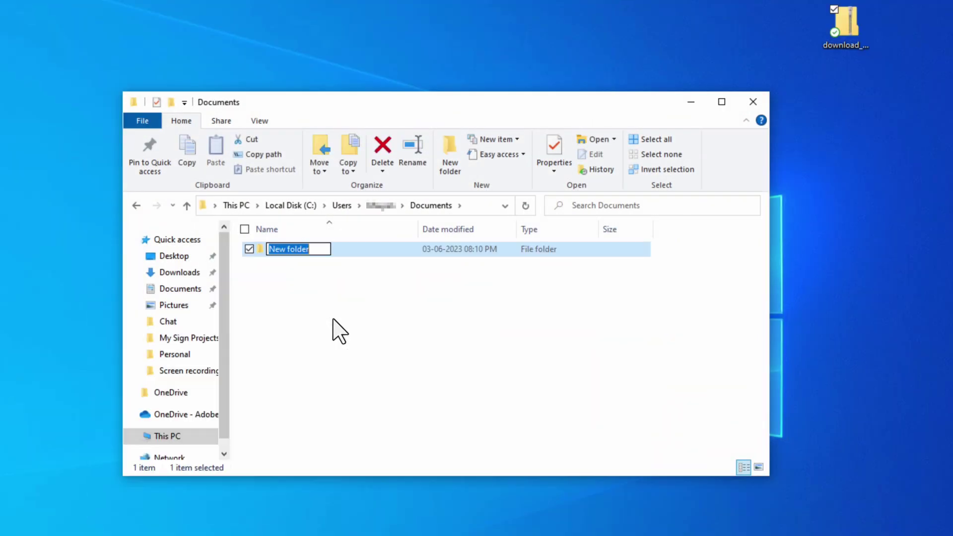
pyautogui.write('agreements')
pyautogui.press('Return')
pyautogui.doubleClick(345, 249)
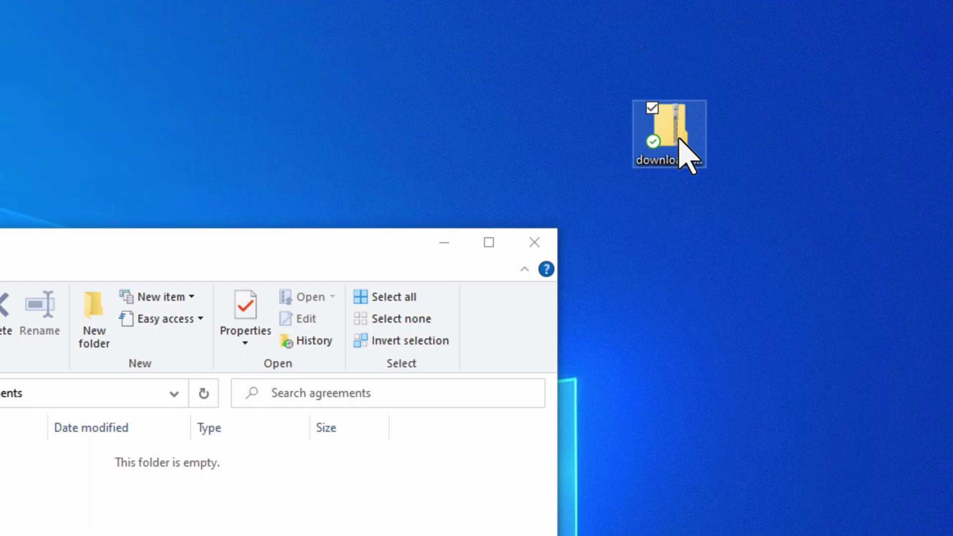
# Start Extract All on the downloaded zip and copy the agreements folder path from the address bar
pyautogui.rightClick(679, 138)
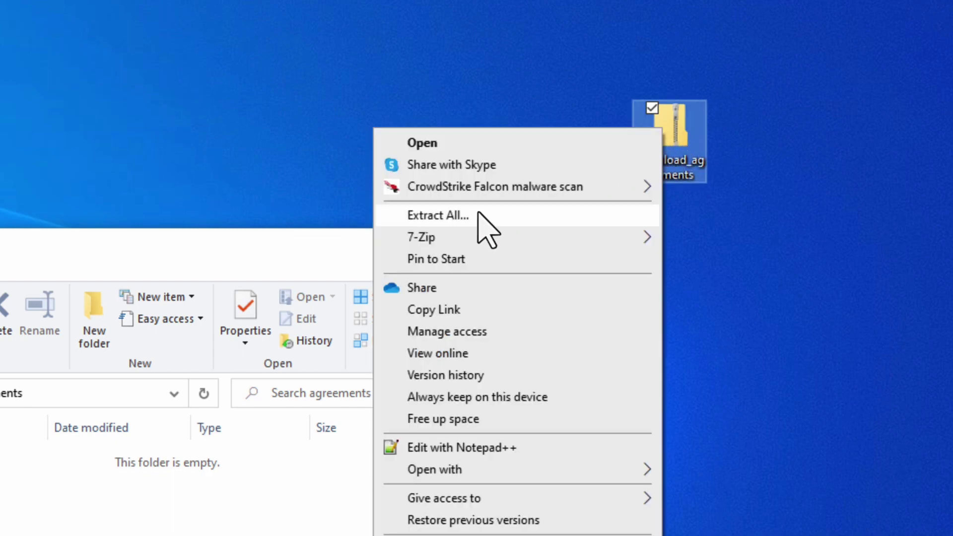
pyautogui.click(478, 214)
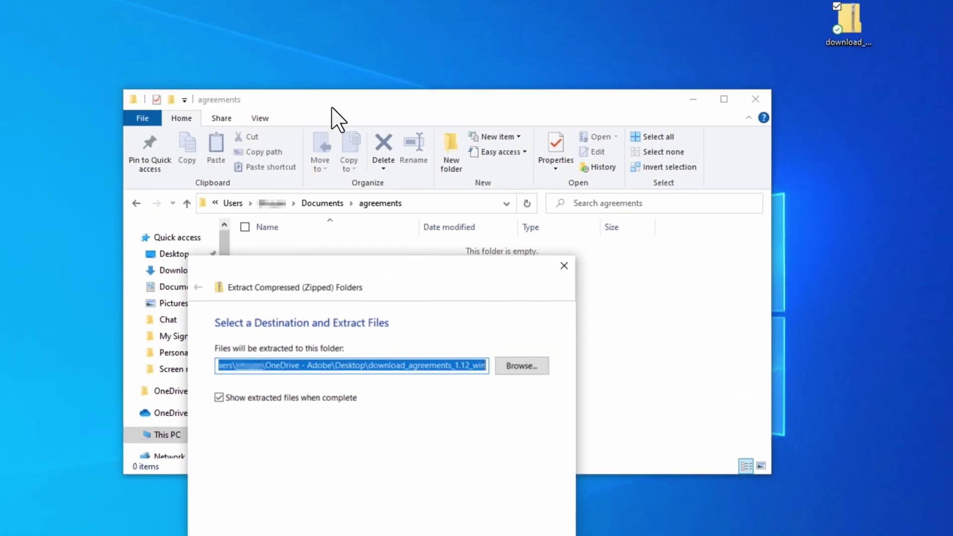
pyautogui.click(330, 111)
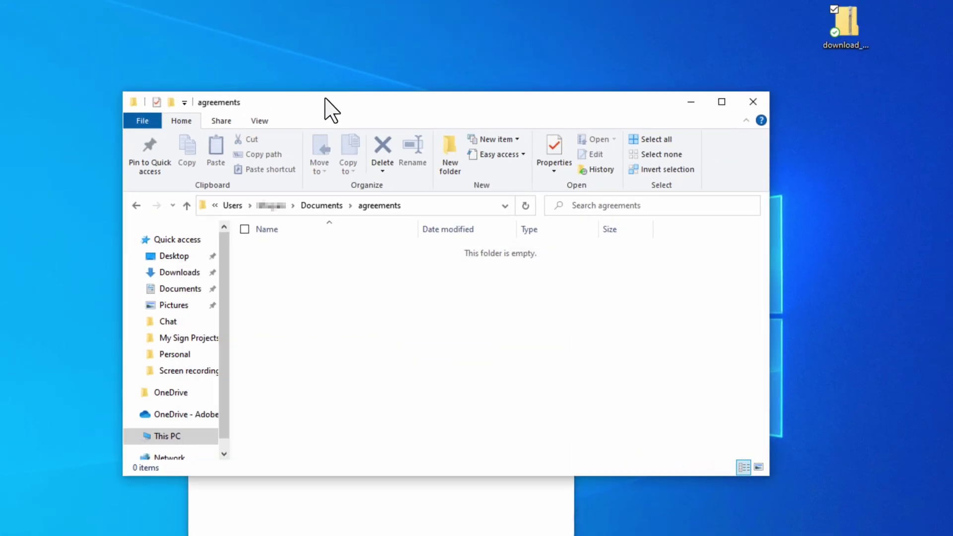
pyautogui.click(233, 206)
pyautogui.rightClick(234, 207)
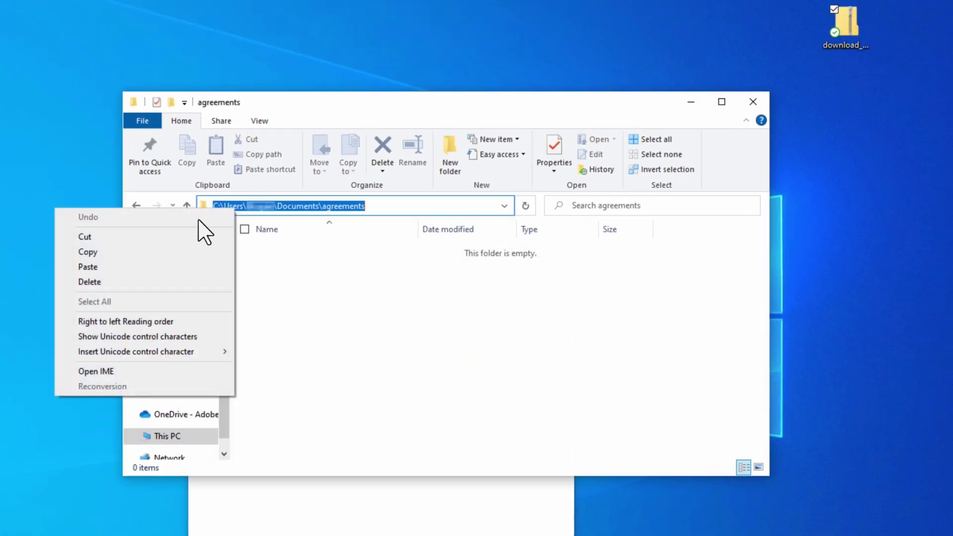
pyautogui.click(110, 252)
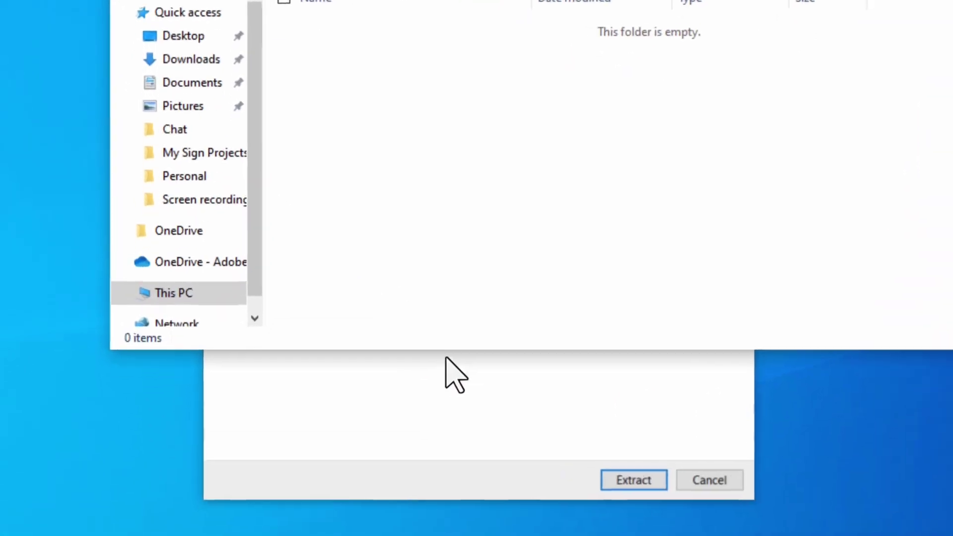
# Paste the agreements folder path as the extraction destination and extract the zip
pyautogui.click(372, 482)
pyautogui.press('BackSpace')
pyautogui.rightClick(551, 189)
pyautogui.click(371, 260)
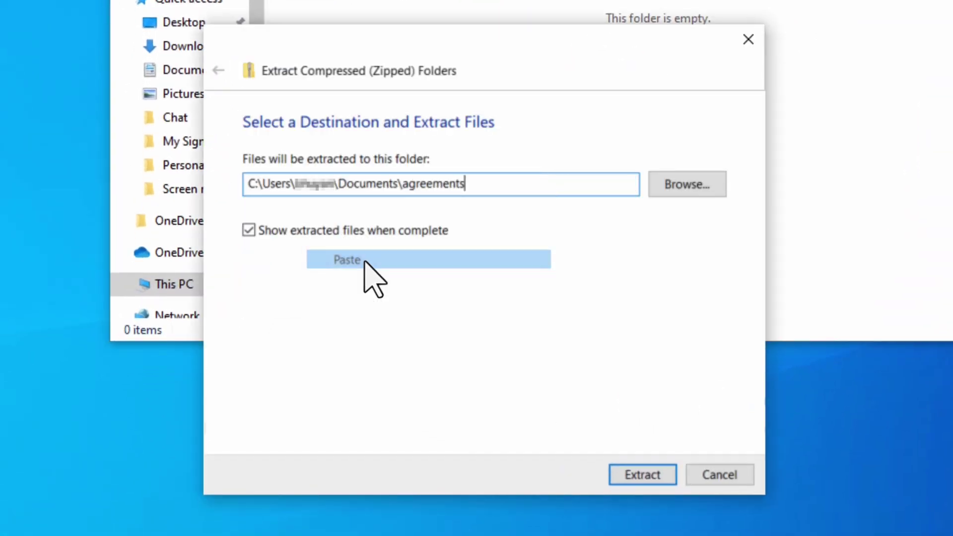
pyautogui.click(646, 478)
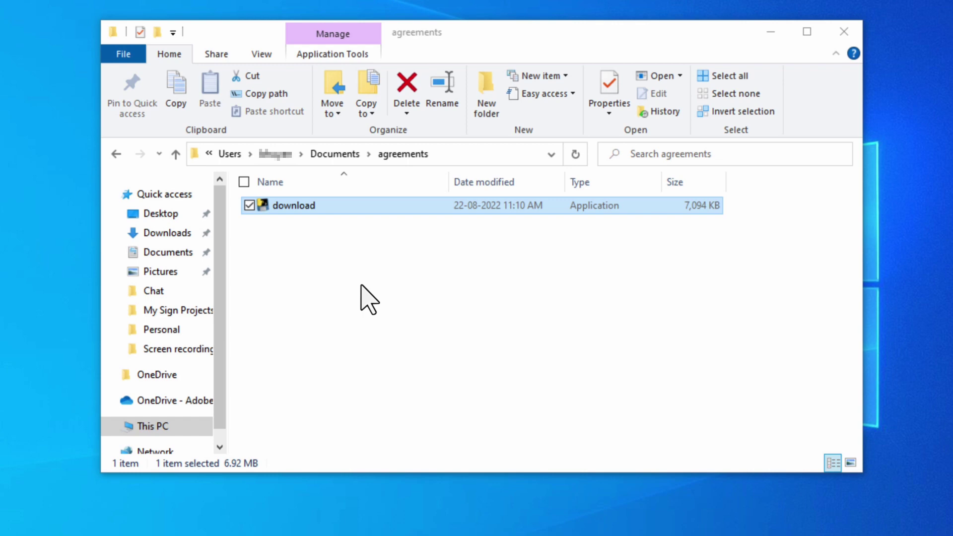
# Add a new empty text document named 'users' beside the extracted application
pyautogui.rightClick(362, 286)
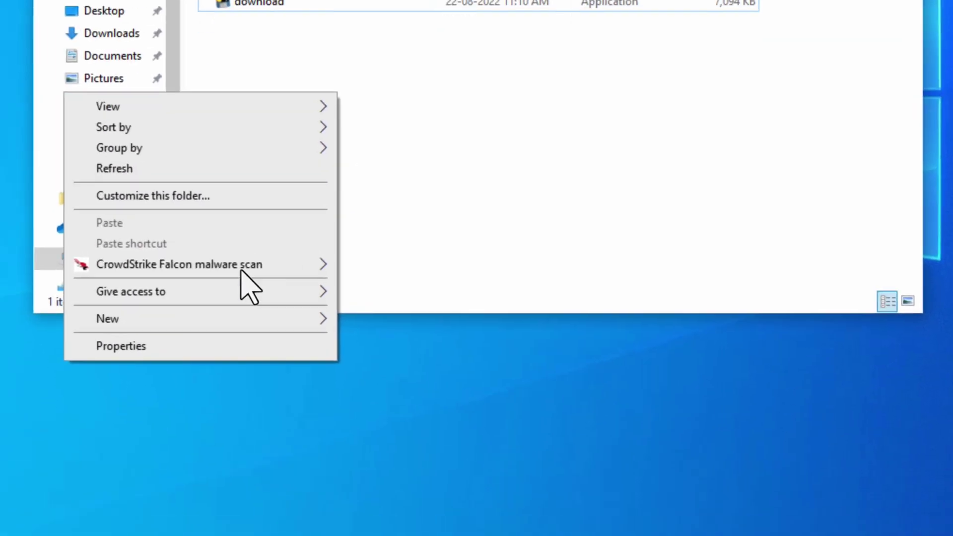
pyautogui.moveTo(257, 477)
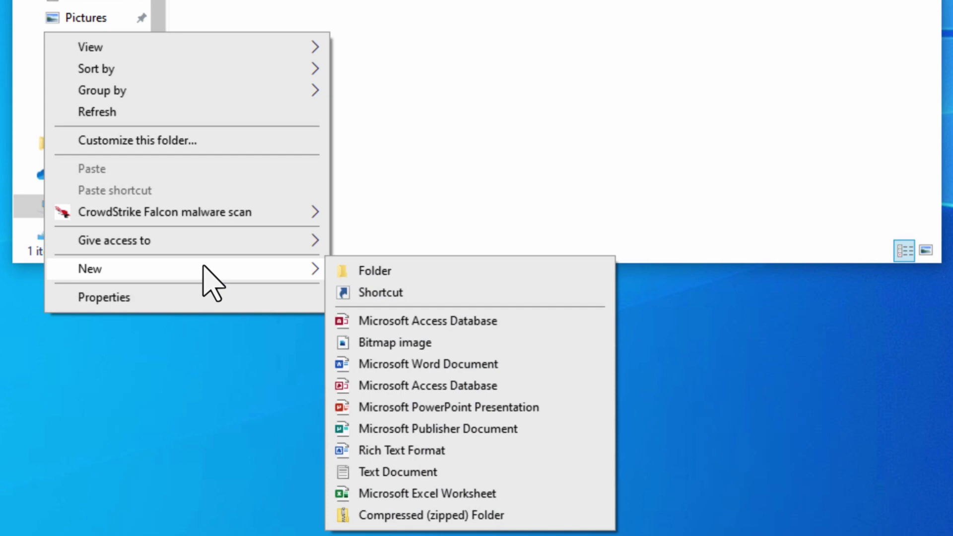
pyautogui.click(443, 472)
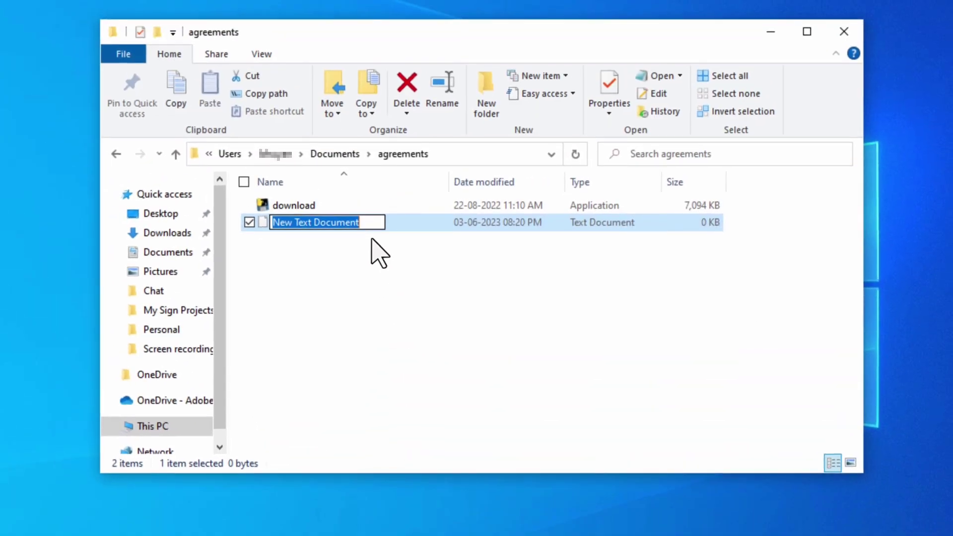
pyautogui.write('users')
pyautogui.press('Return')
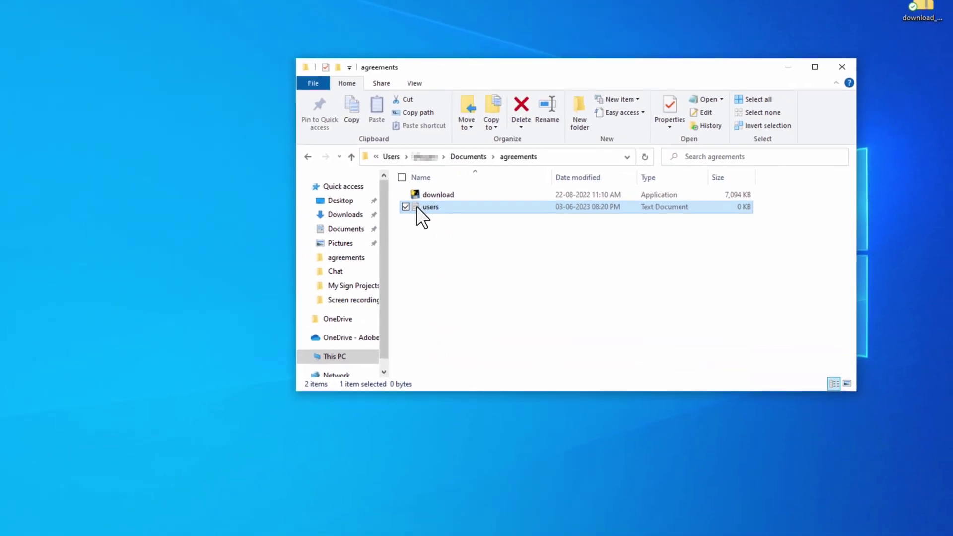
# Enter two user e-mail addresses on separate lines in users.txt, save it and close Notepad
pyautogui.doubleClick(264, 223)
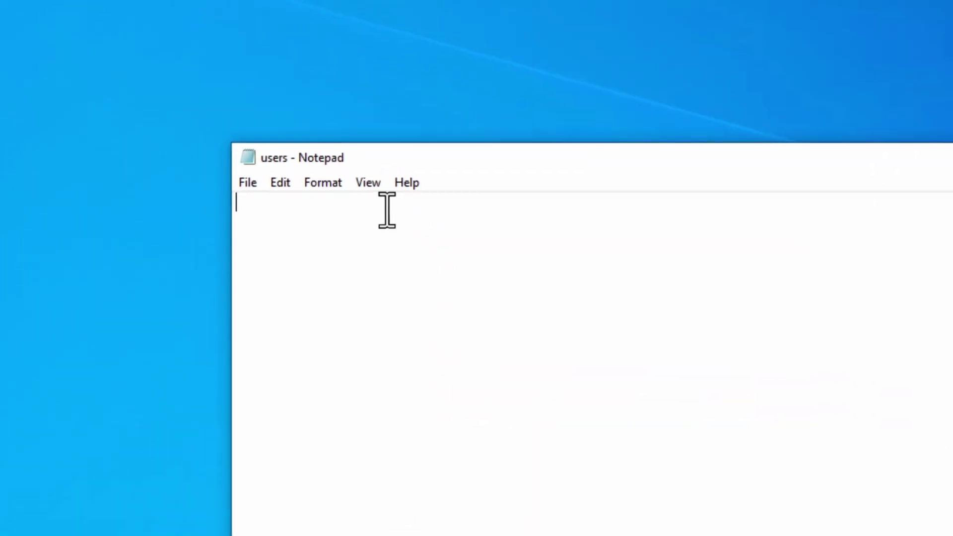
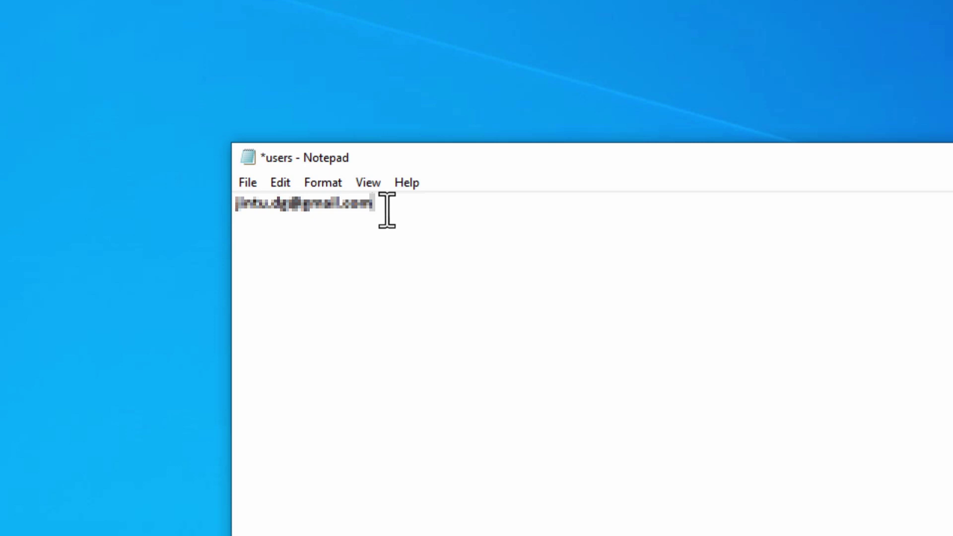
pyautogui.press('Return')
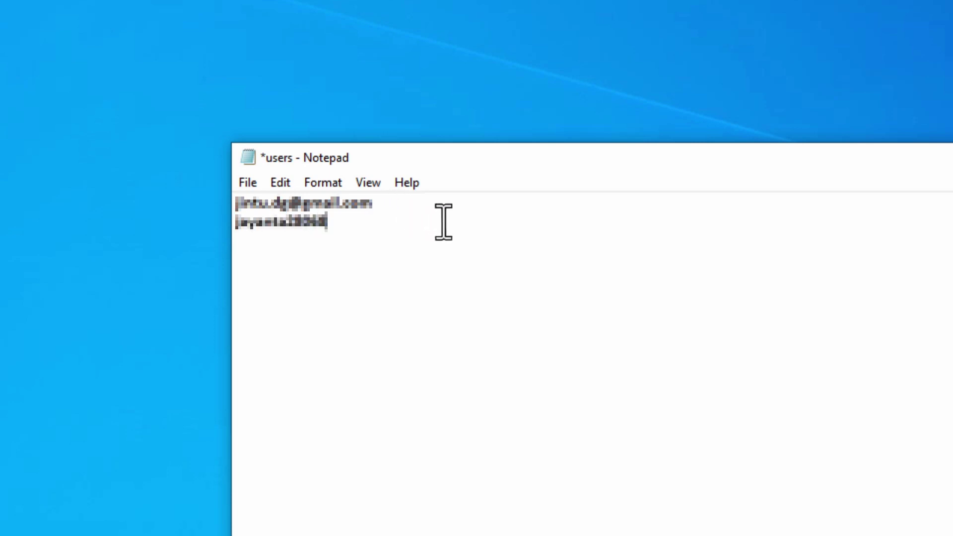
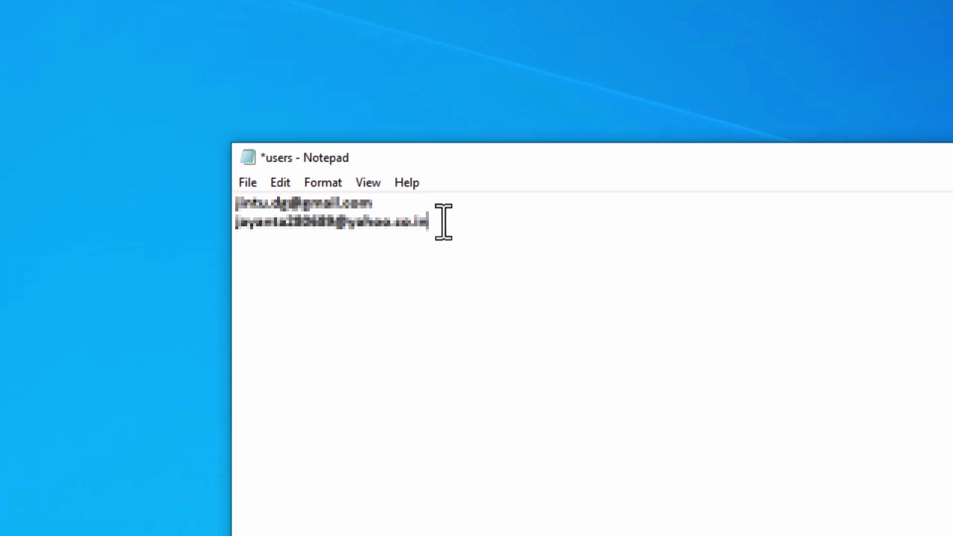
pyautogui.click(248, 184)
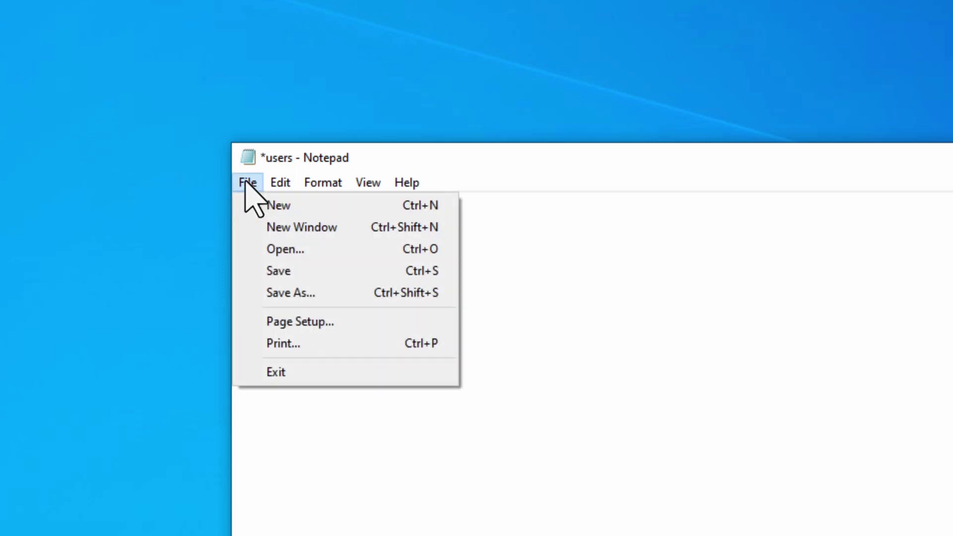
pyautogui.click(298, 272)
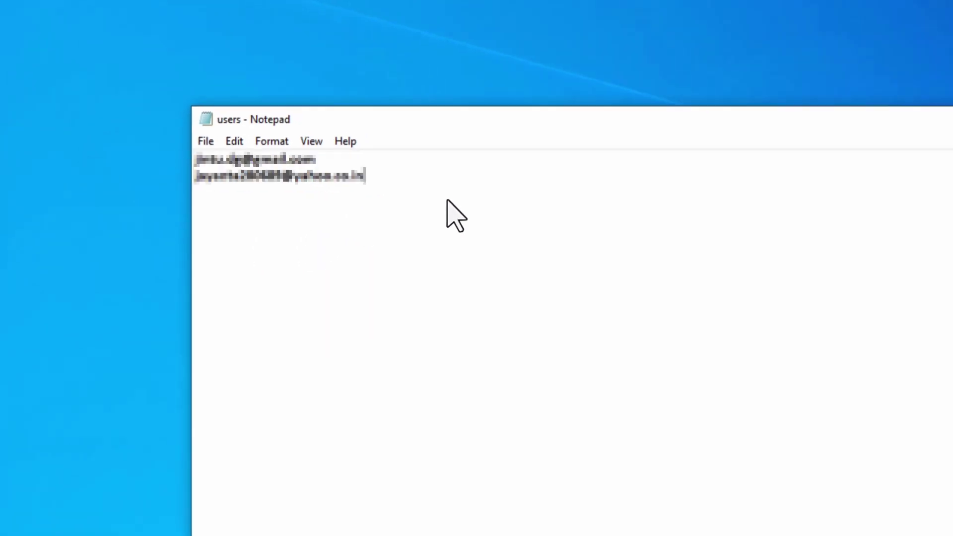
pyautogui.click(801, 30)
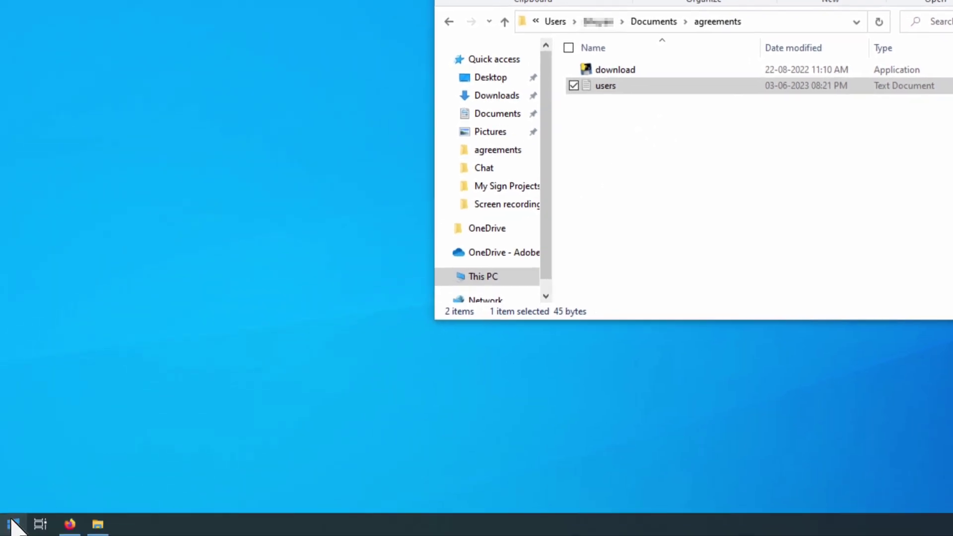
# Search Start for 'command' and run Command Prompt as administrator
pyautogui.click(11, 525)
pyautogui.write('command')
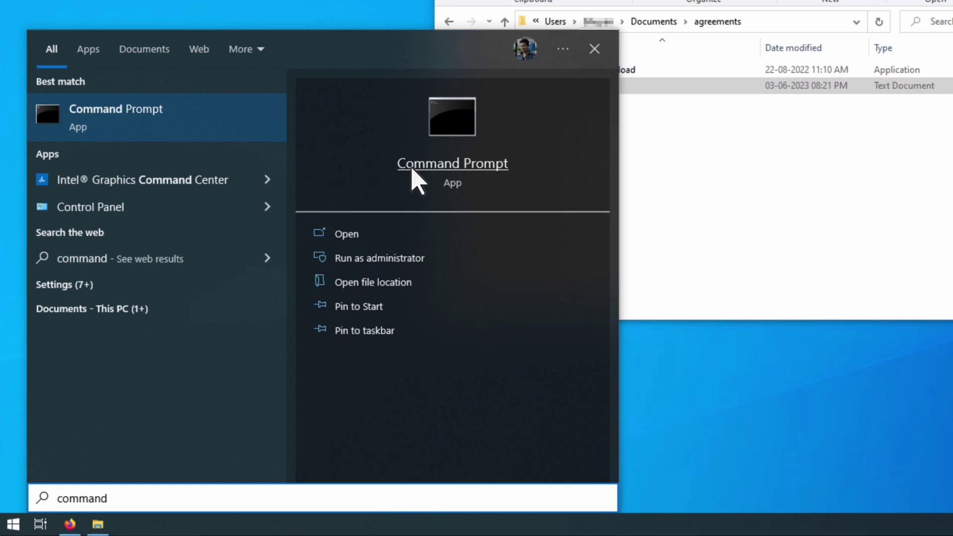
pyautogui.click(429, 258)
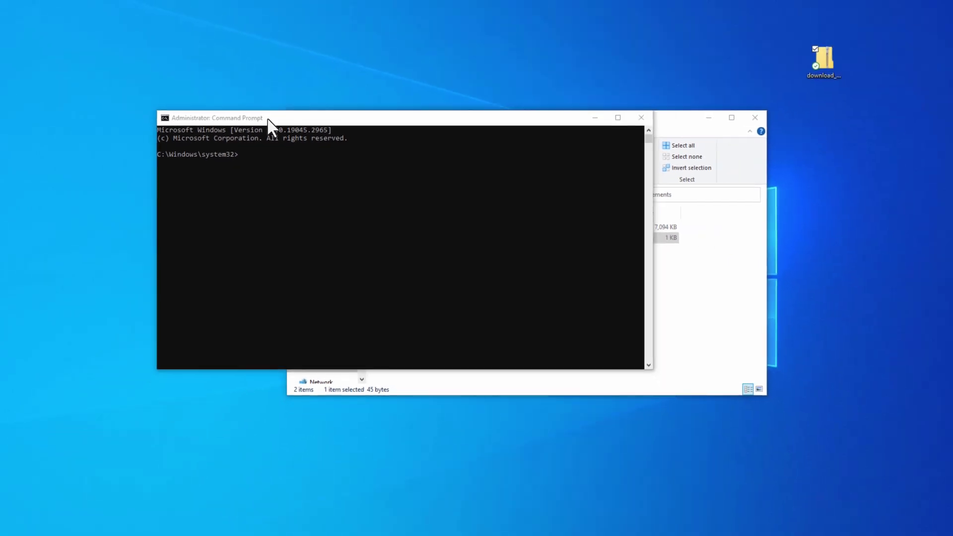
# Arrange the Command Prompt at upper left and a narrowed agreements folder window beside it
pyautogui.moveTo(268, 124); pyautogui.dragTo(133, 54)
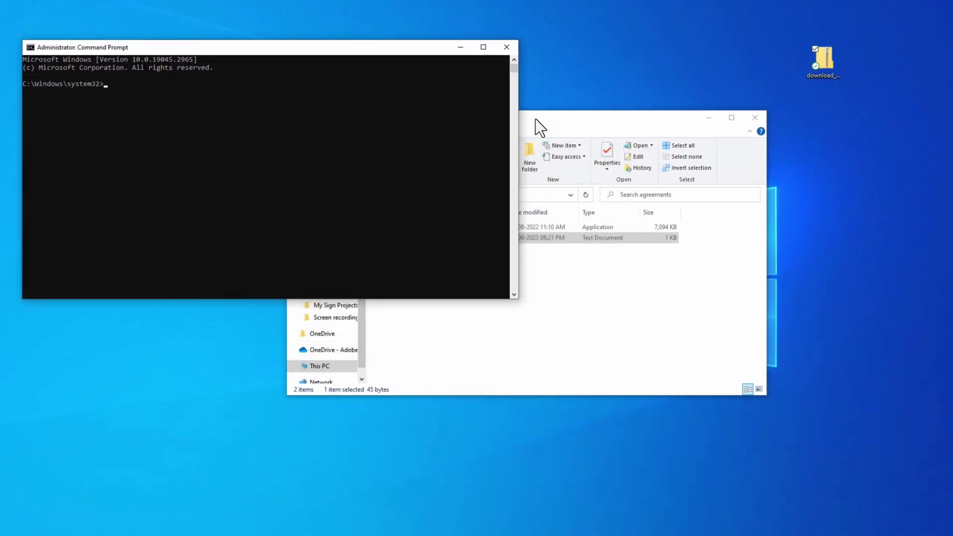
pyautogui.moveTo(535, 120); pyautogui.dragTo(694, 182)
pyautogui.moveTo(445, 303); pyautogui.dragTo(537, 302)
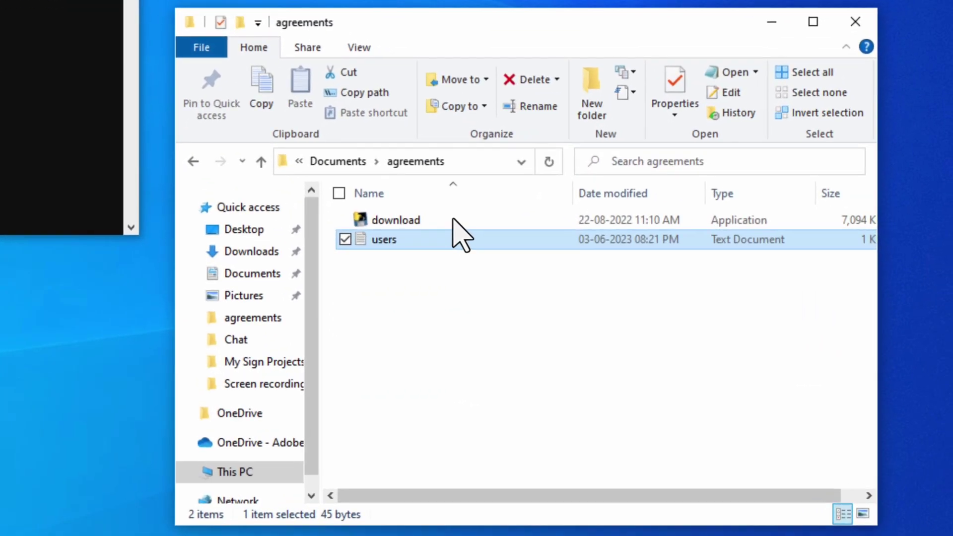
# Copy the agreements folder path from the Explorer address bar
pyautogui.click(688, 290)
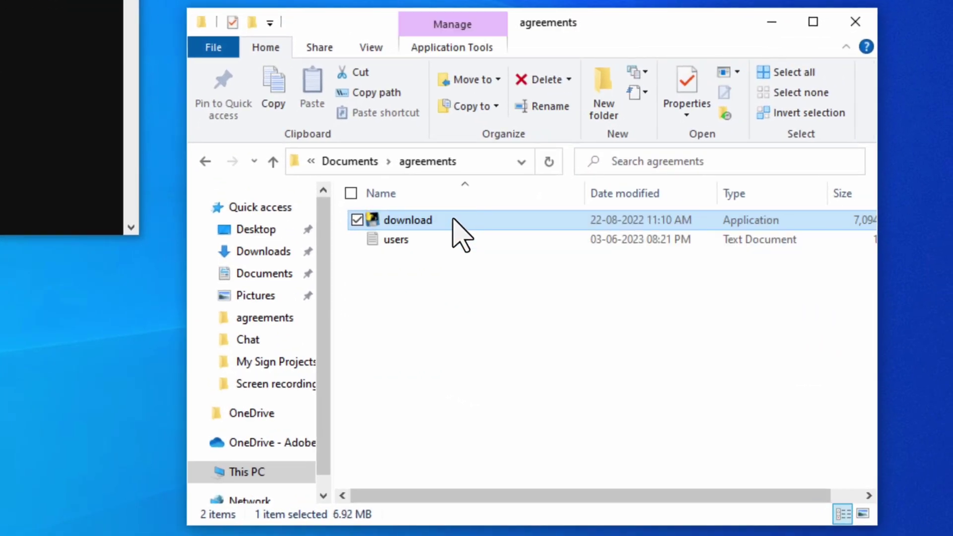
pyautogui.click(504, 162)
pyautogui.rightClick(505, 162)
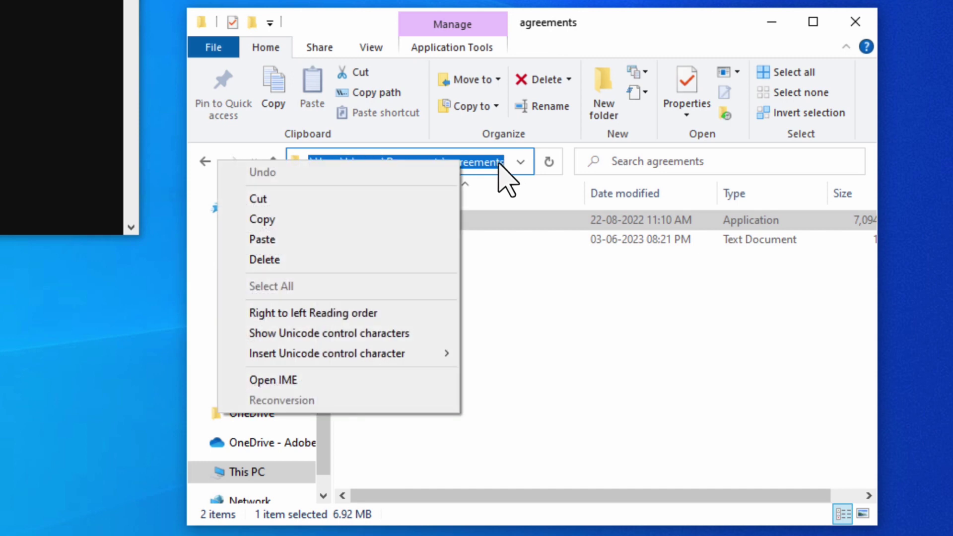
pyautogui.click(284, 218)
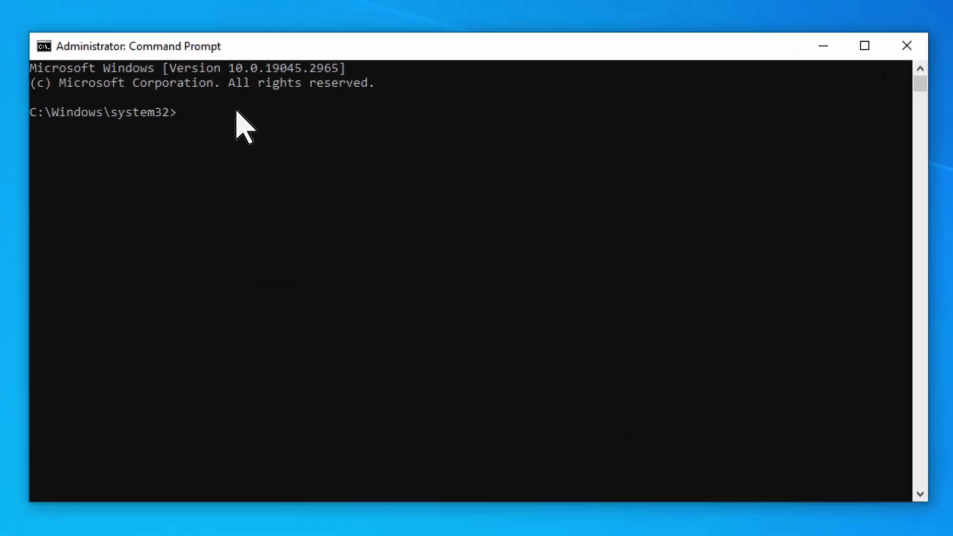
# Run cd with the pasted Documents\agreements path in the administrator Command Prompt
pyautogui.write('cd')
pyautogui.hotkey('ctrl', 'v')
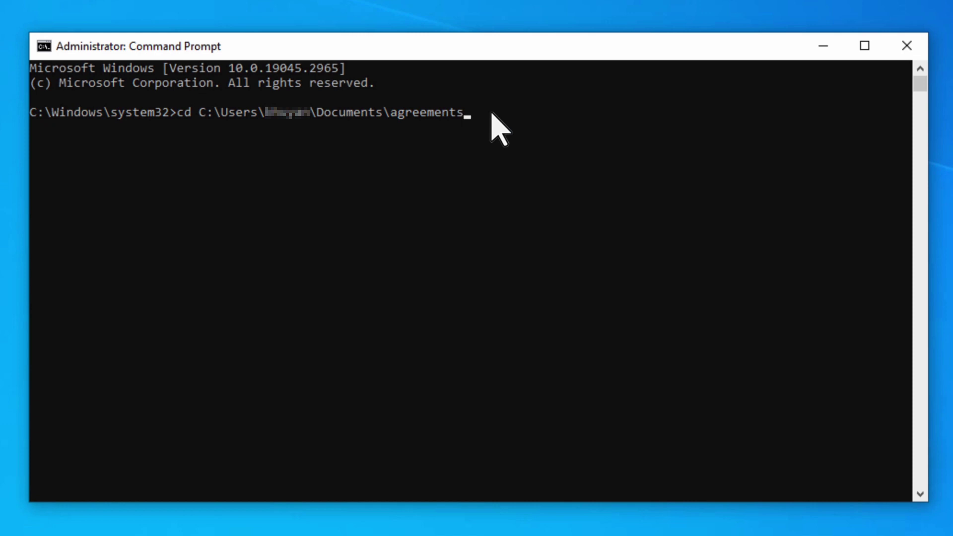
pyautogui.press('Return')
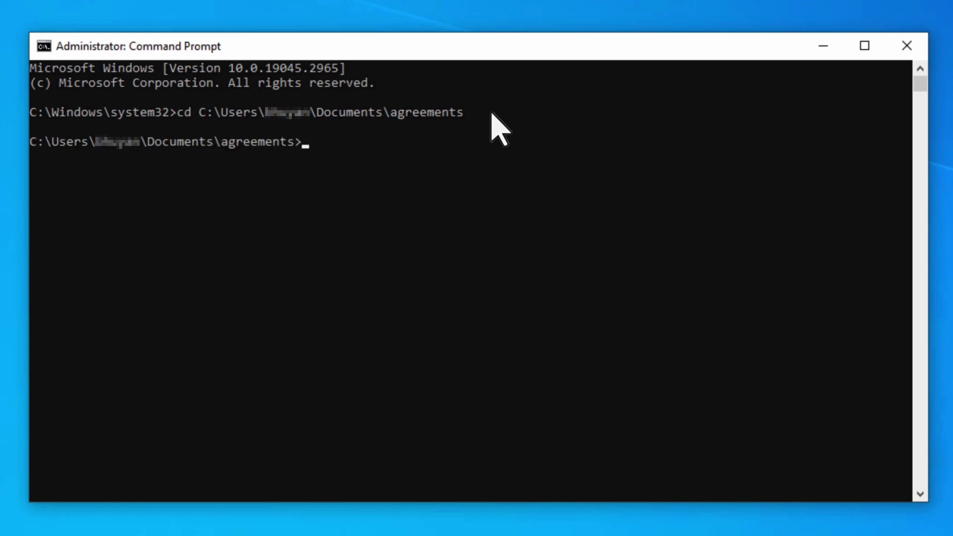